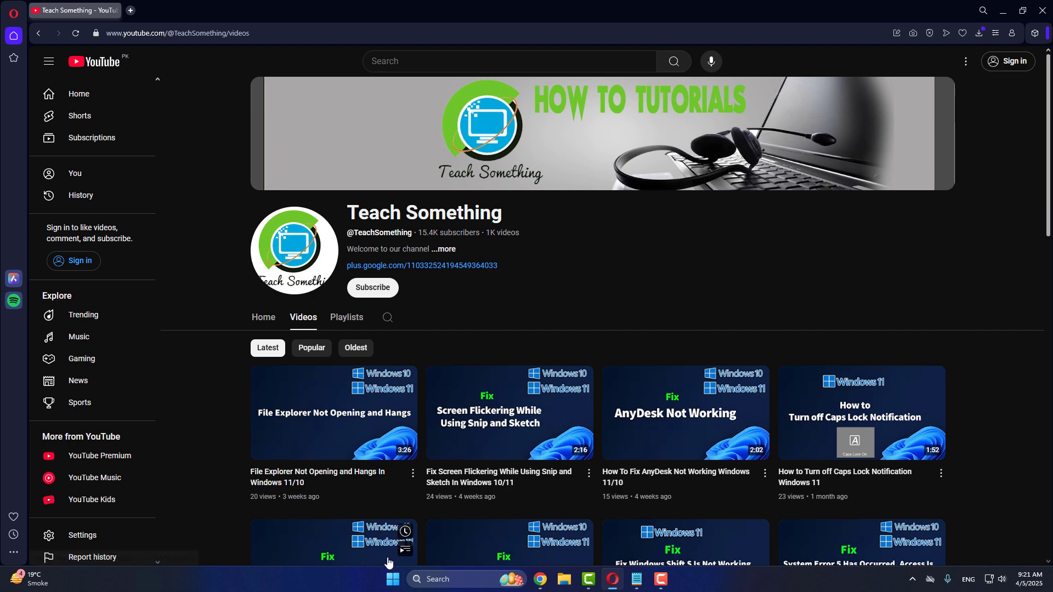
Step: Run the Windows Update troubleshooter from Settings' Other troubleshooters, then close it and Settings
click(393, 577)
click(659, 261)
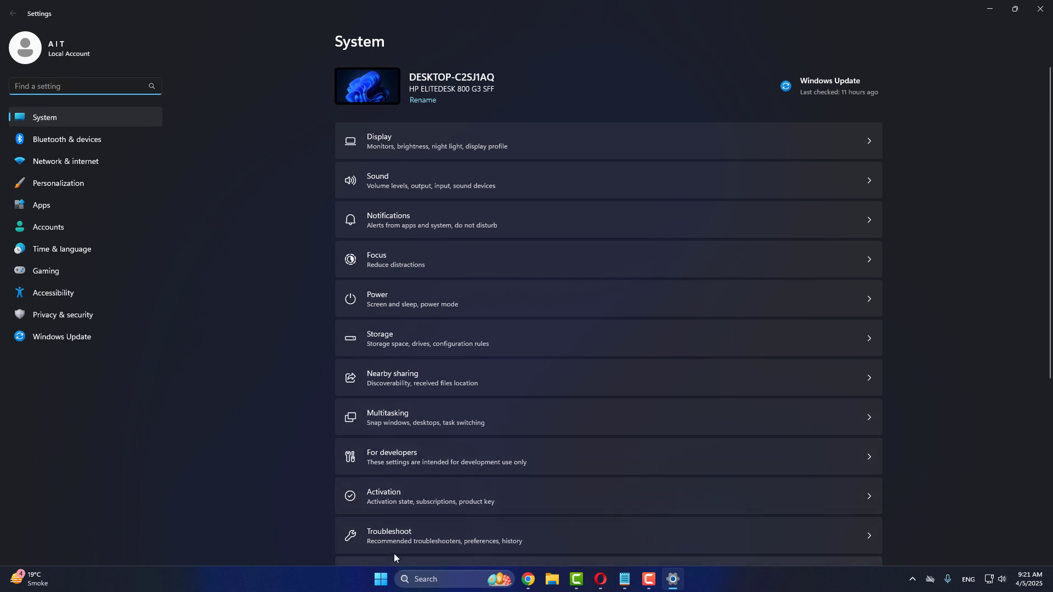
click(419, 538)
click(422, 179)
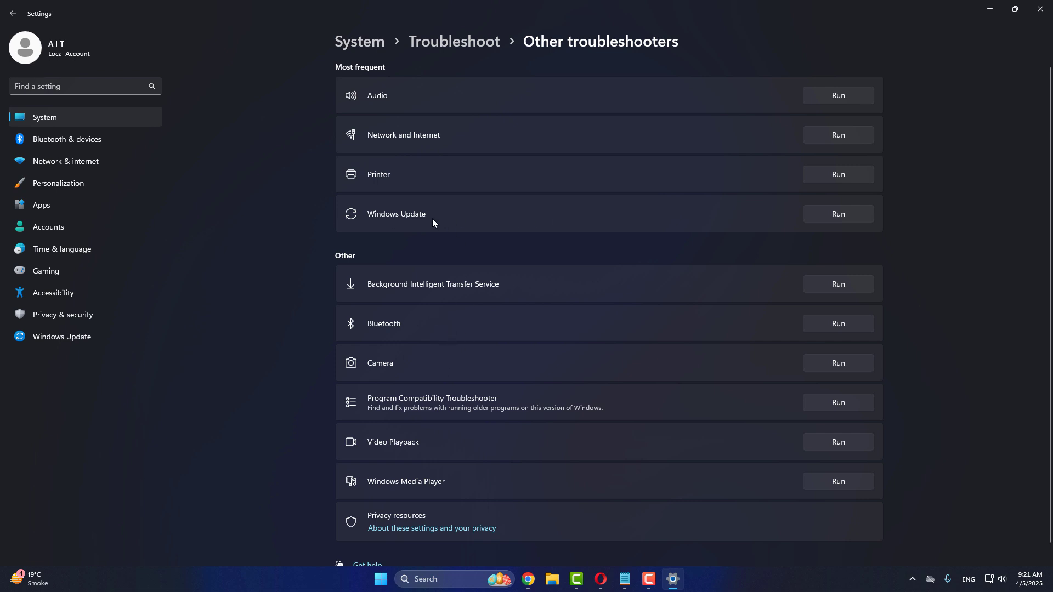
click(824, 215)
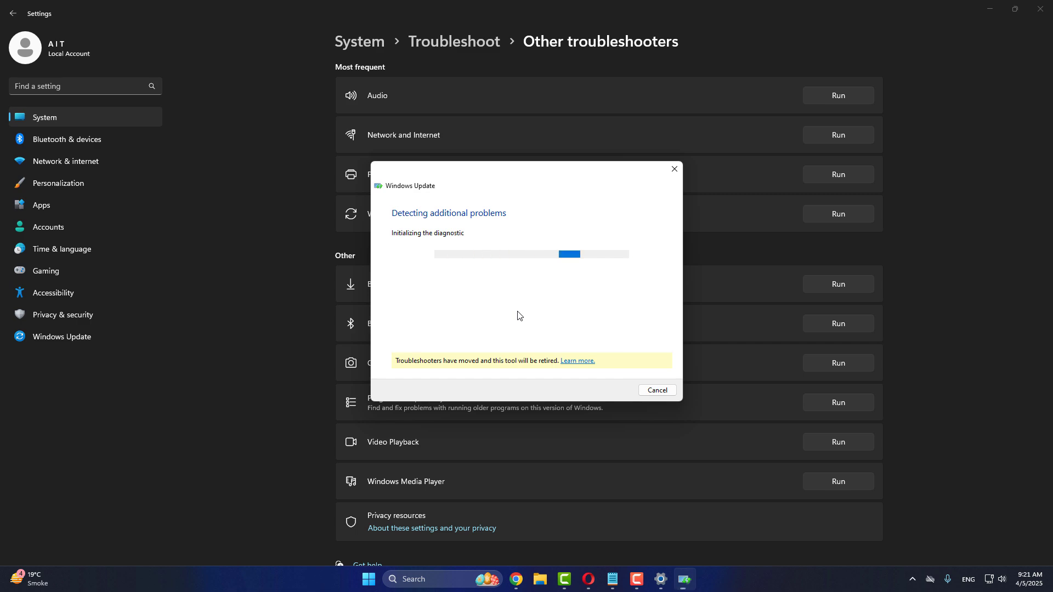
click(658, 390)
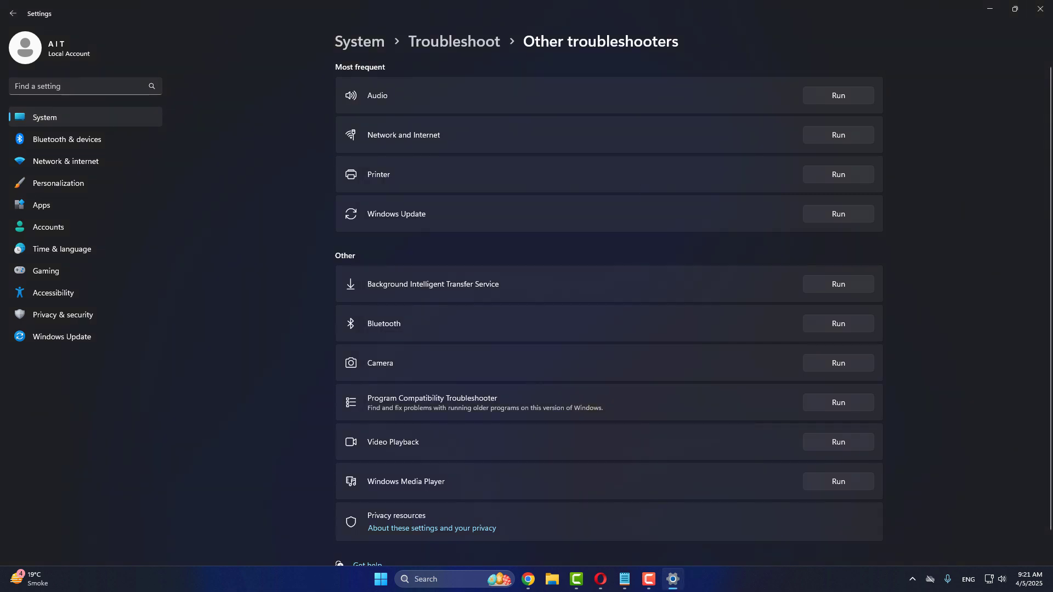
click(1040, 8)
Step: Check the Start menu's power options, then dismiss the flyout and the Start menu
click(393, 579)
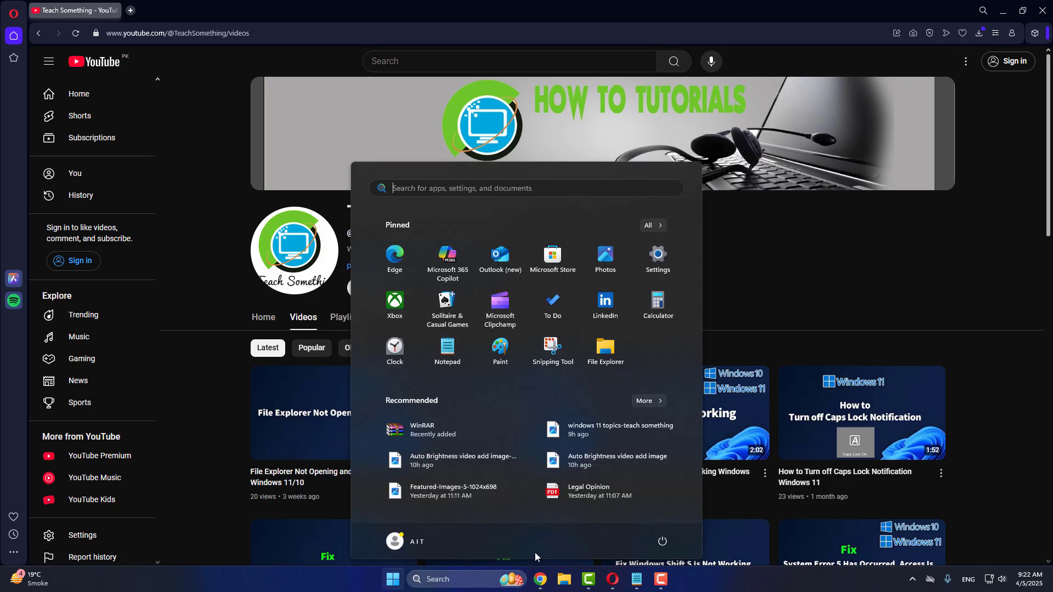
click(663, 541)
key(Escape)
click(736, 268)
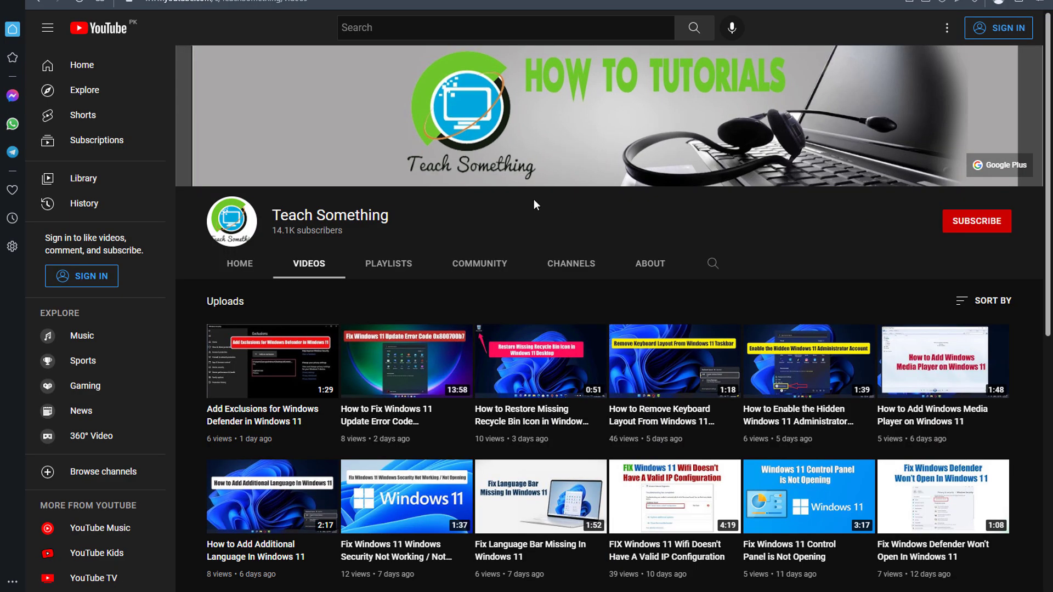
Step: In a new tab, Google 'windows 11 download' and open Microsoft's Download Windows 11 page
key(ctrl+t)
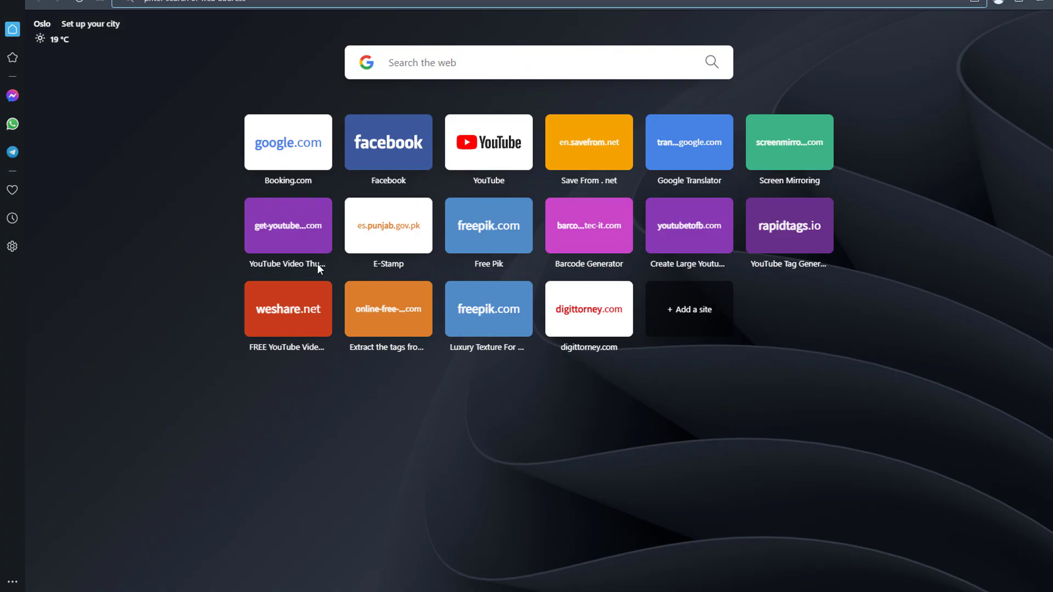
click(306, 163)
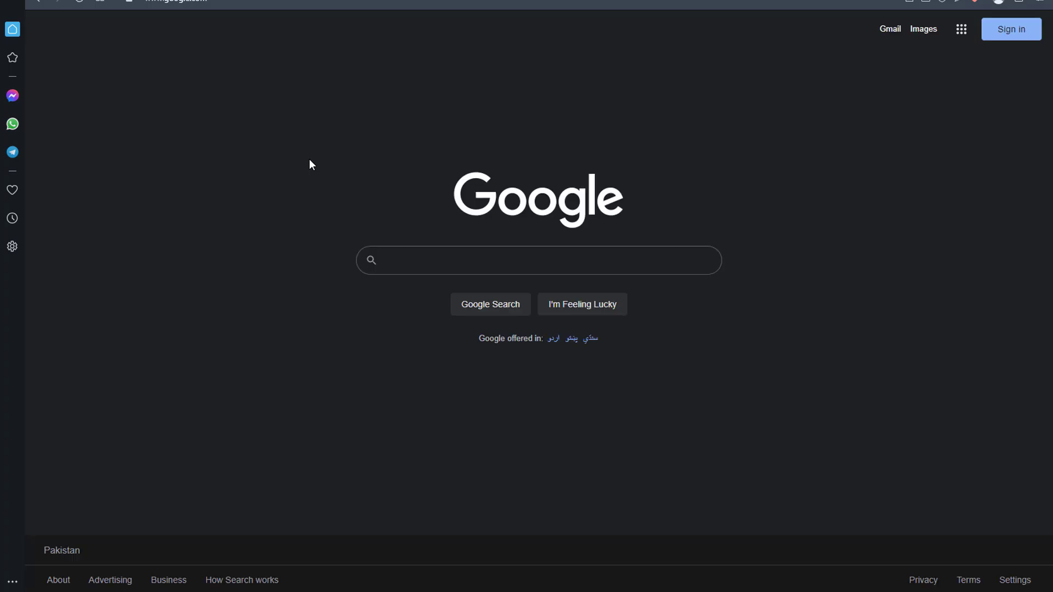
text(windows )
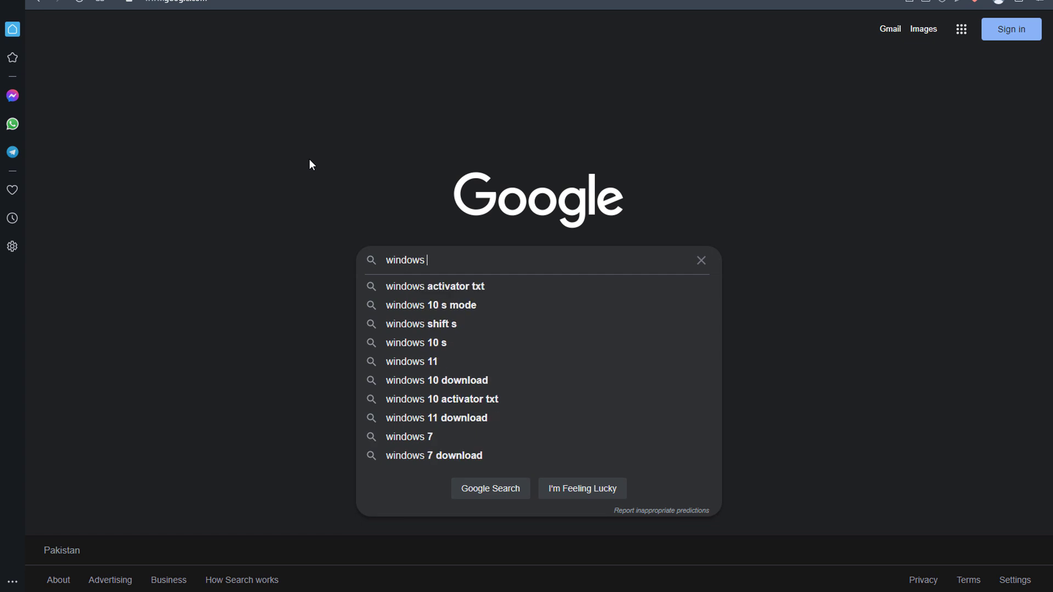
text(11 download)
key(Return)
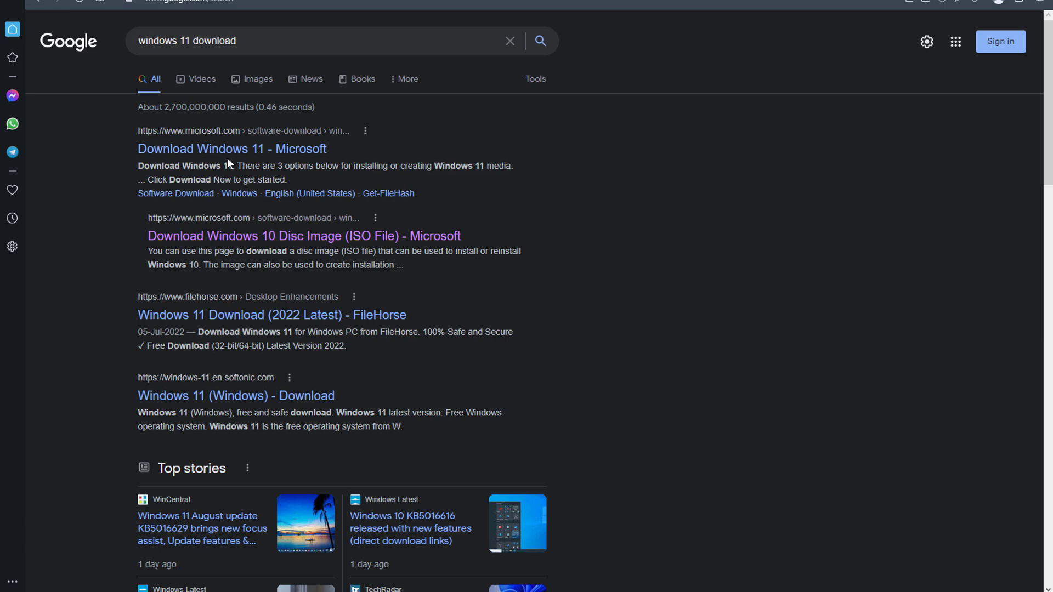
click(228, 155)
Step: Download MediaCreationToolW11 from the Create Windows 11 Installation Media section into Downloads
scroll(338, 306, down, 5)
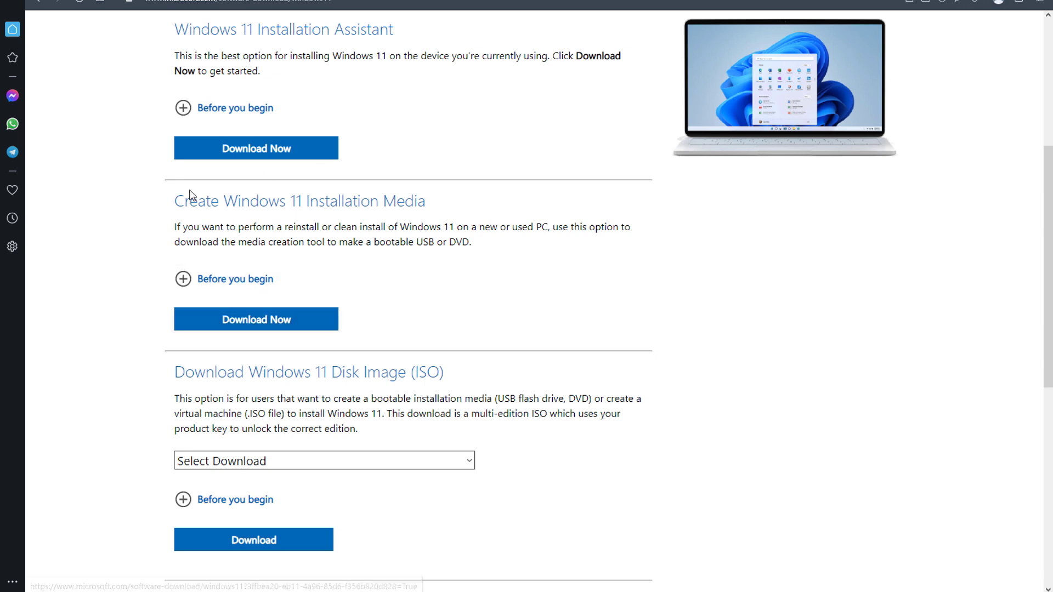
drag(174, 204, 449, 207)
click(340, 202)
click(287, 325)
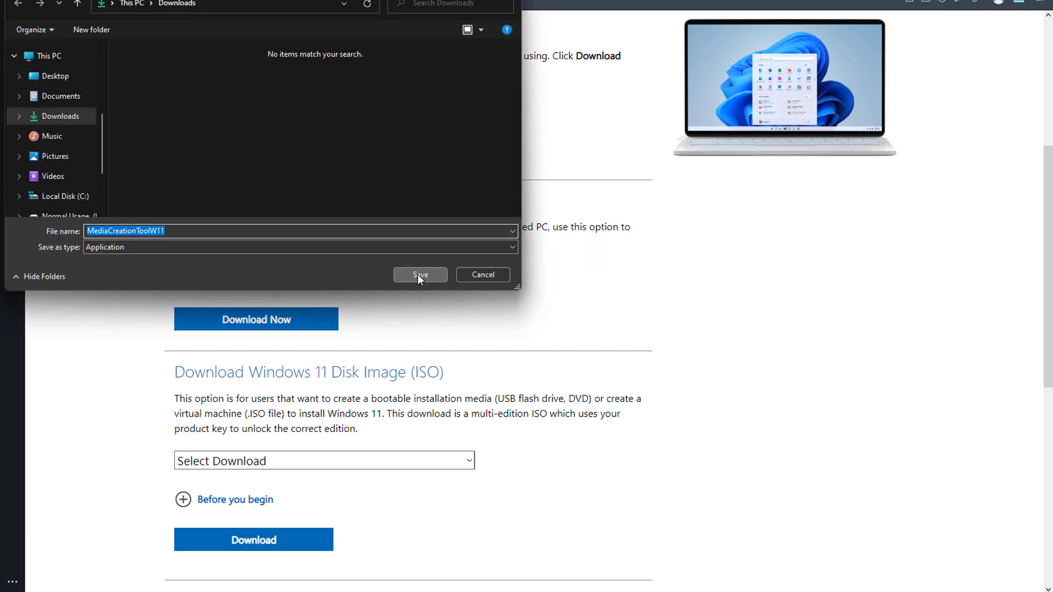
click(416, 274)
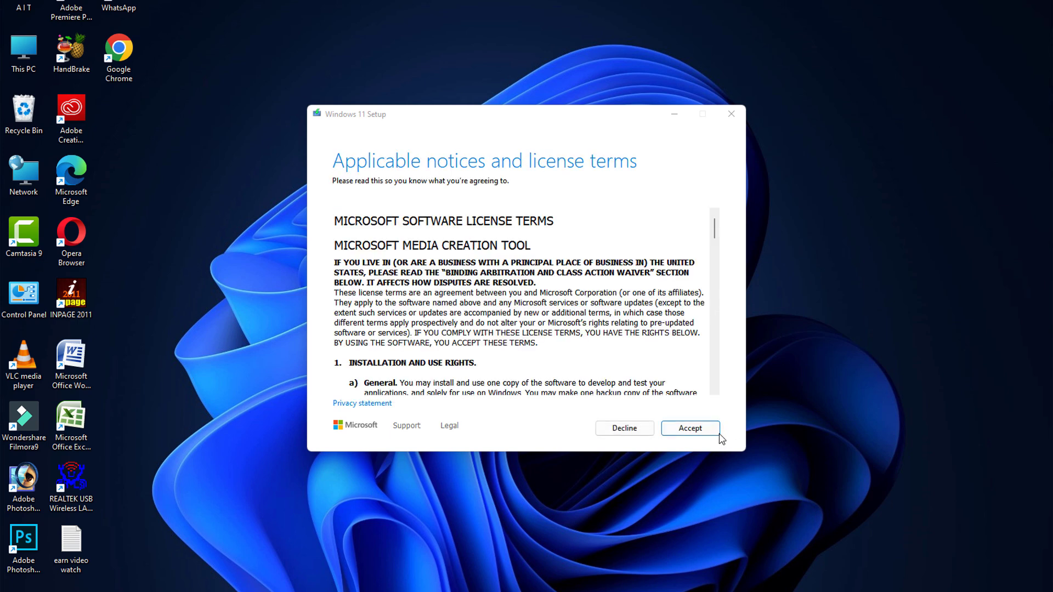
Step: Accept the license terms and keep the recommended language and edition options
click(714, 434)
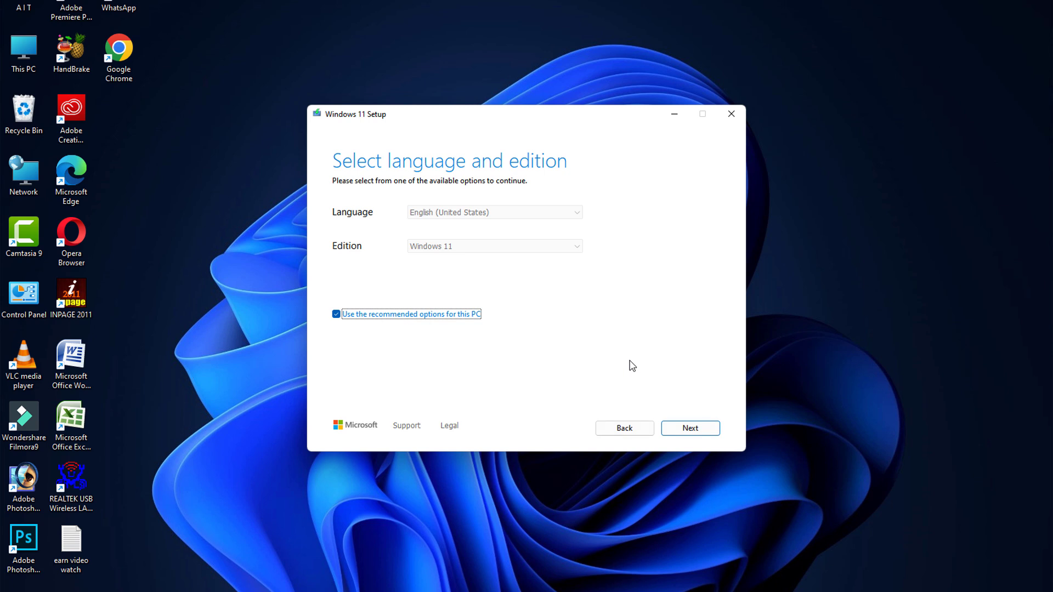
click(463, 315)
click(462, 316)
click(690, 431)
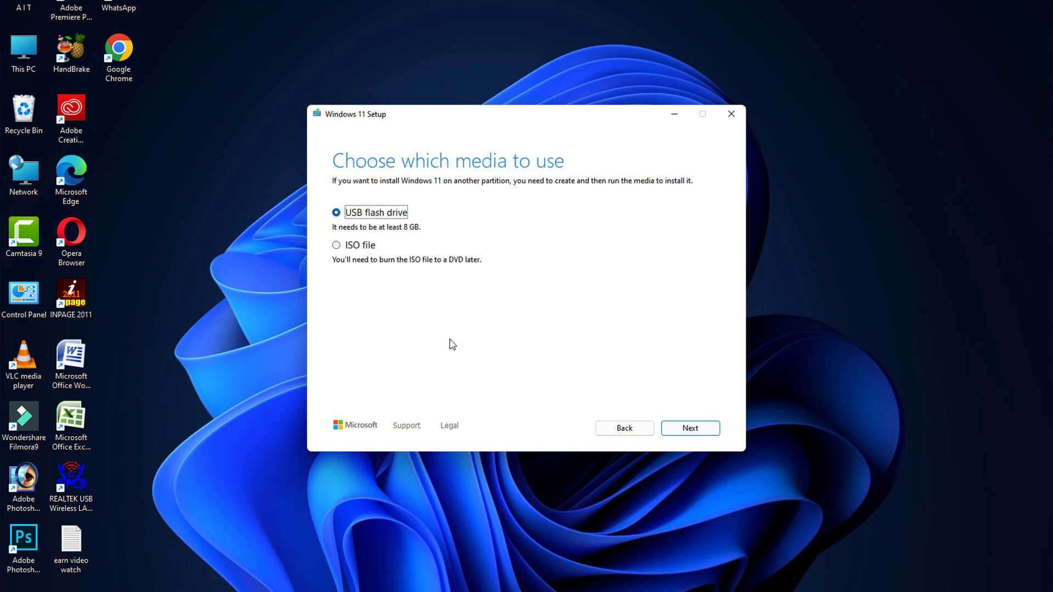
Step: Choose ISO file as the media and append '11 version' to the default file name
click(337, 247)
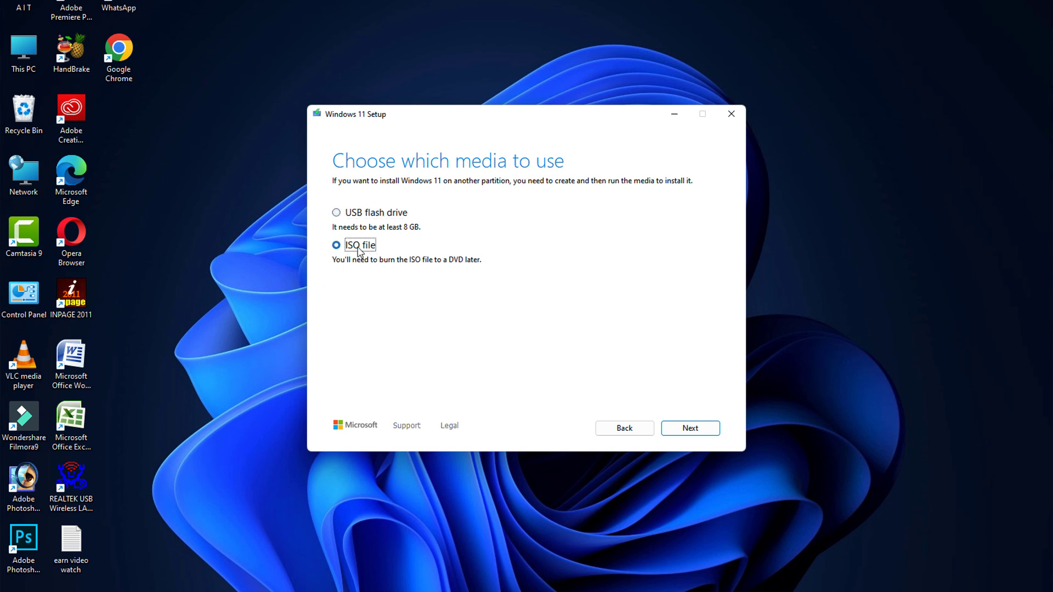
click(712, 431)
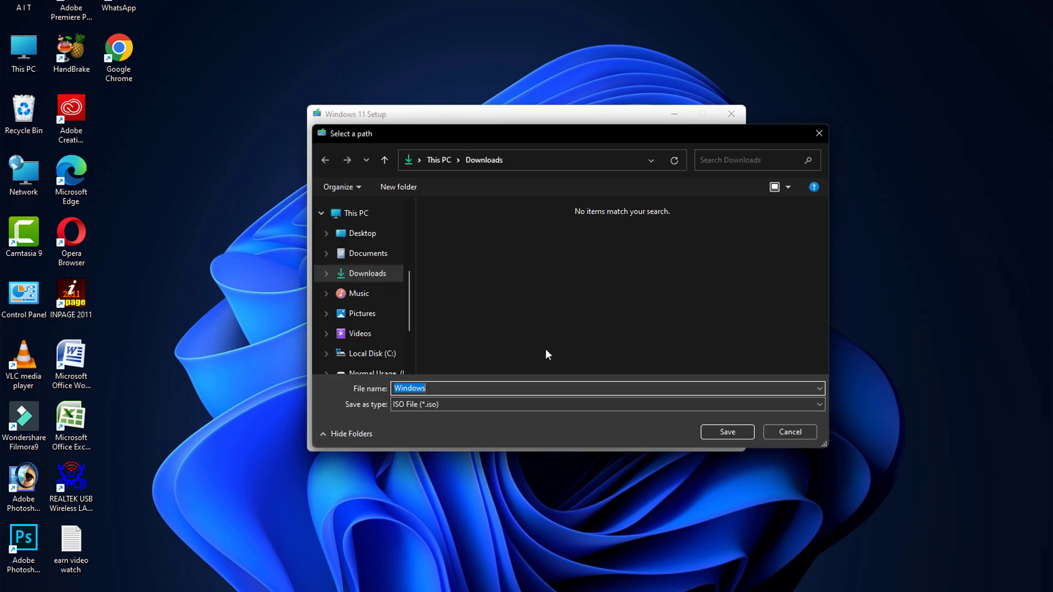
click(447, 387)
text(11 version)
Step: Save the ISO to Downloads, then close Setup at the unmet system requirements notice
click(708, 431)
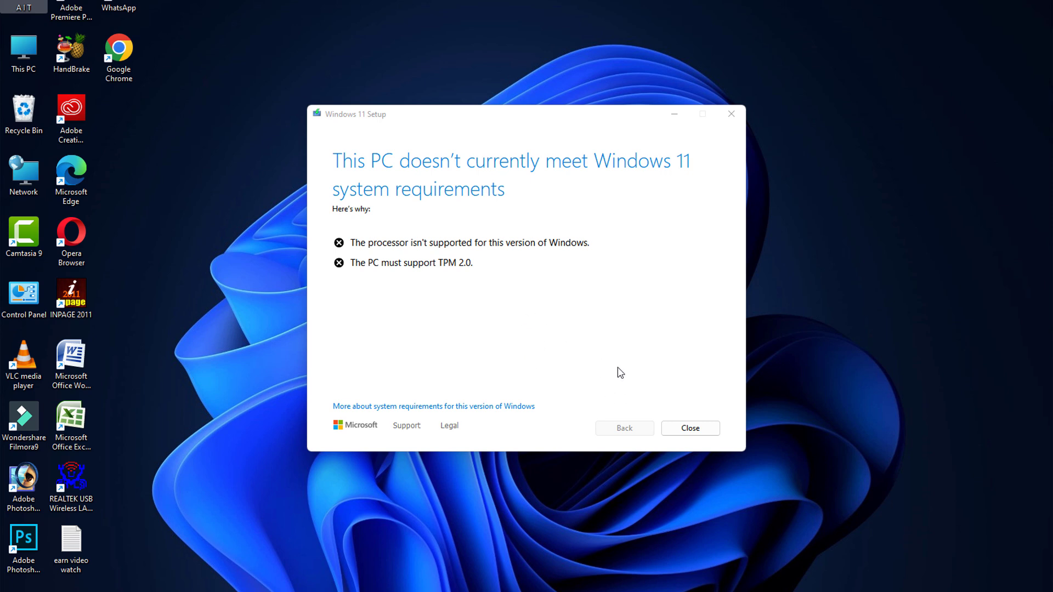
click(687, 428)
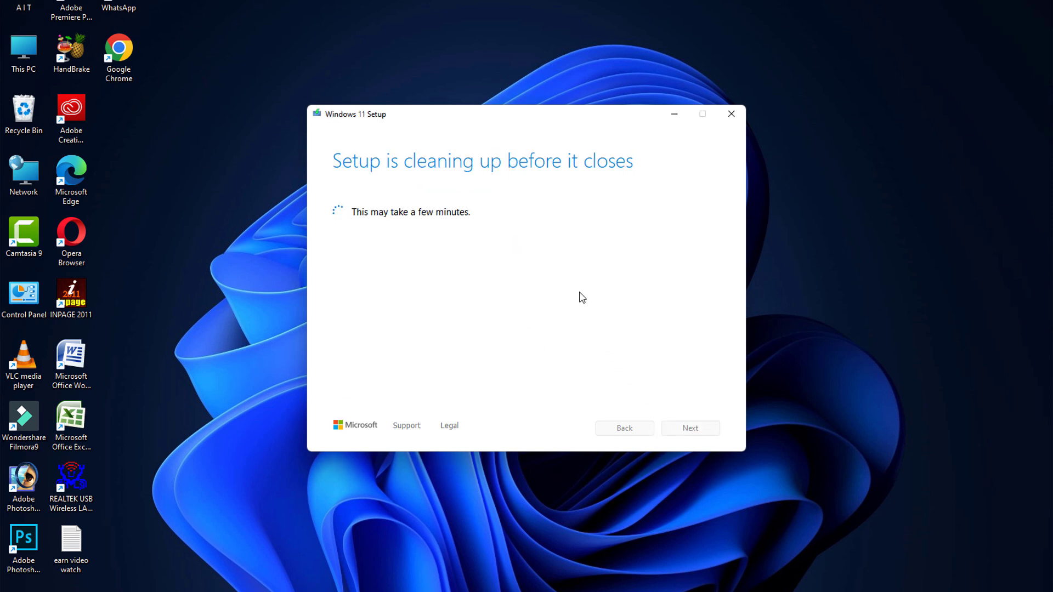